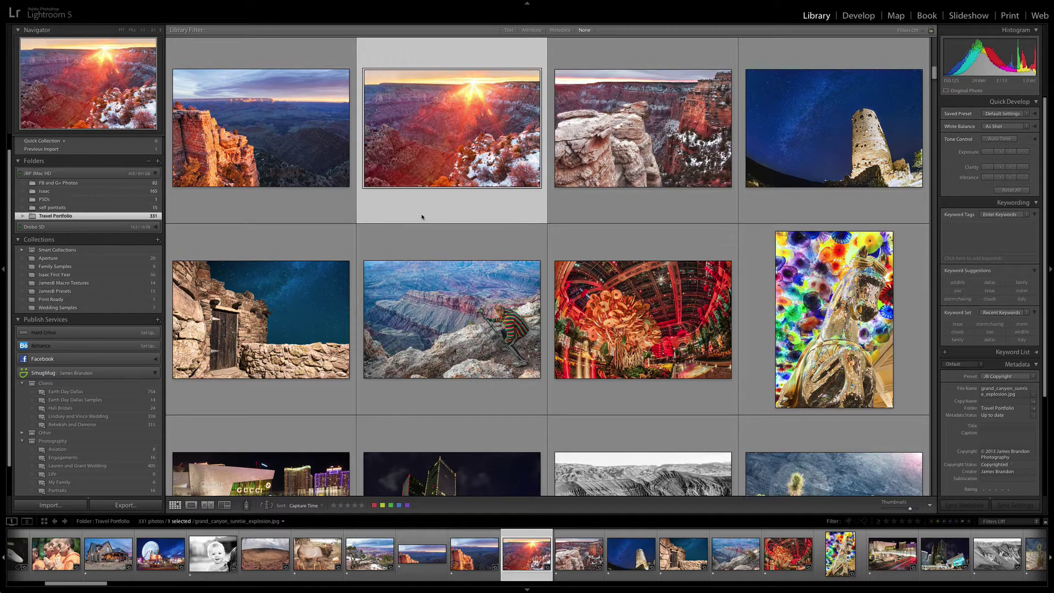
# Step: Open the Grand Canyon sunrise photo in Develop after briefly returning to the Library grid
pyautogui.click(856, 17)
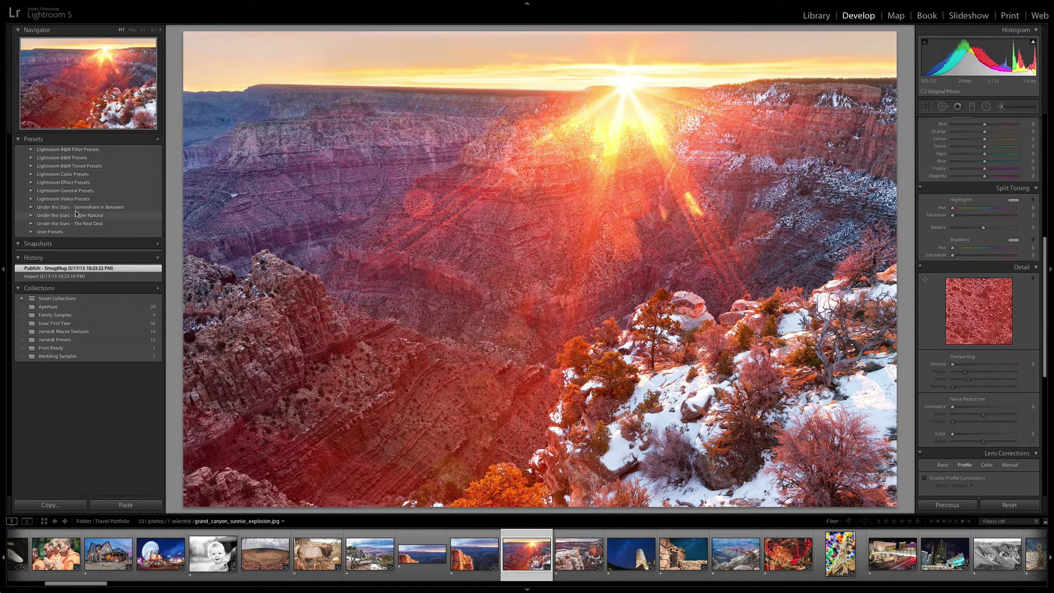
pyautogui.click(824, 18)
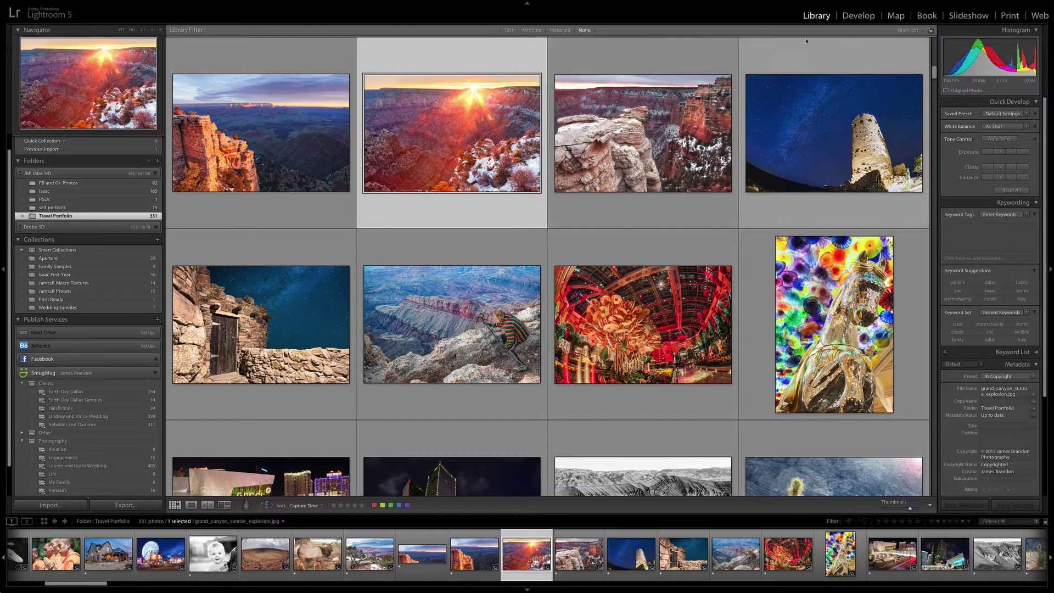
pyautogui.click(856, 18)
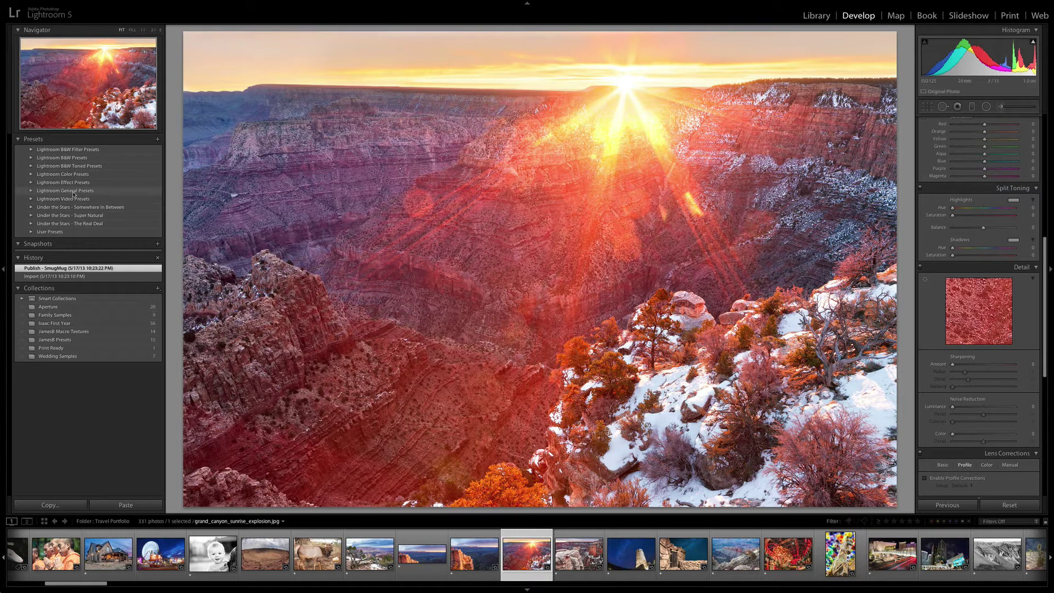
pyautogui.moveTo(66, 3)
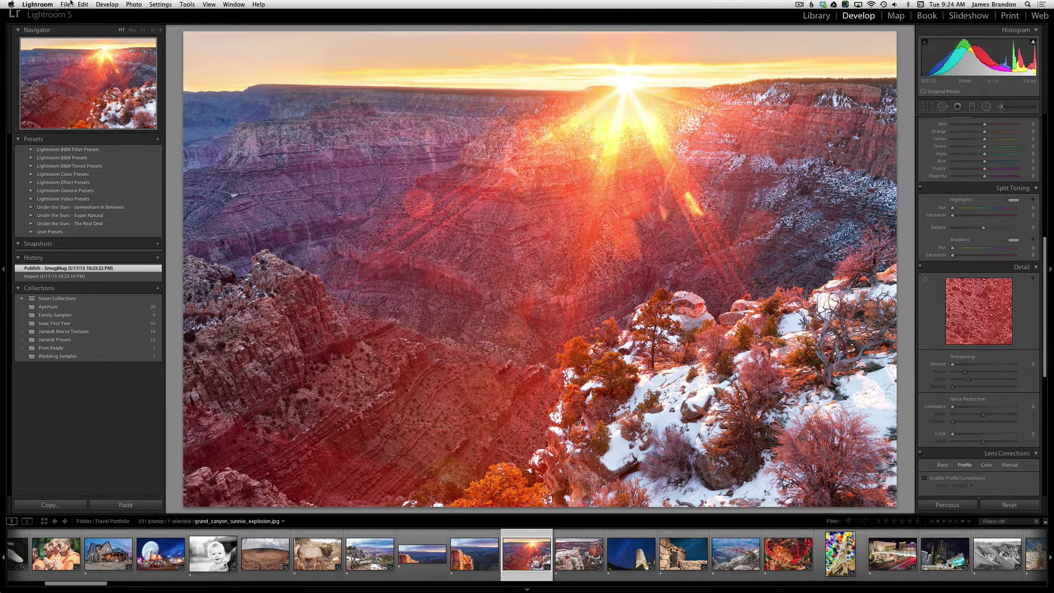
# Step: Show the Lightroom presets folder in Finder via Preferences' Presets tab
pyautogui.click(44, 7)
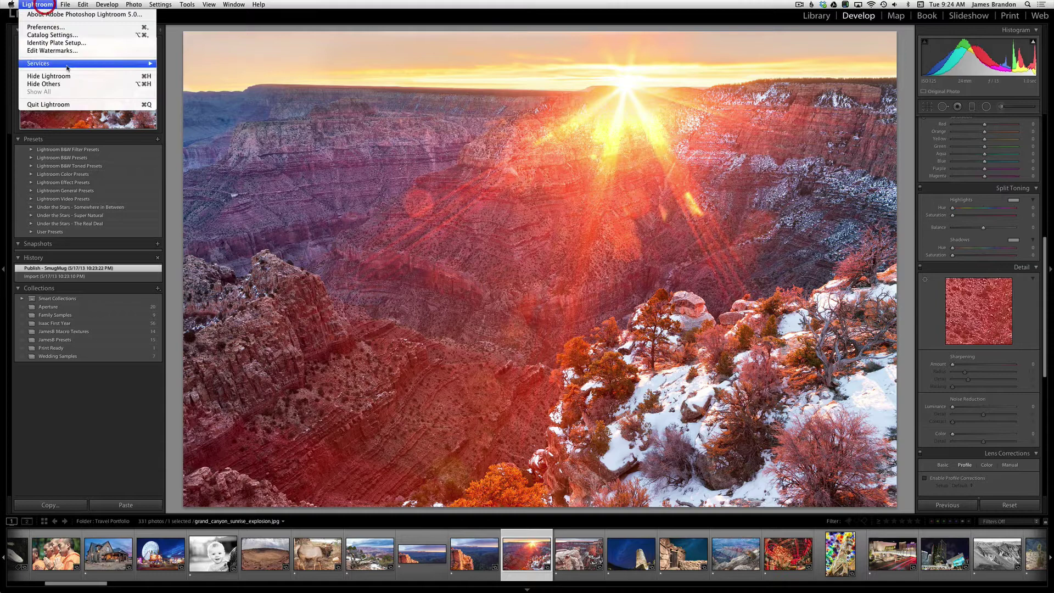
pyautogui.click(69, 33)
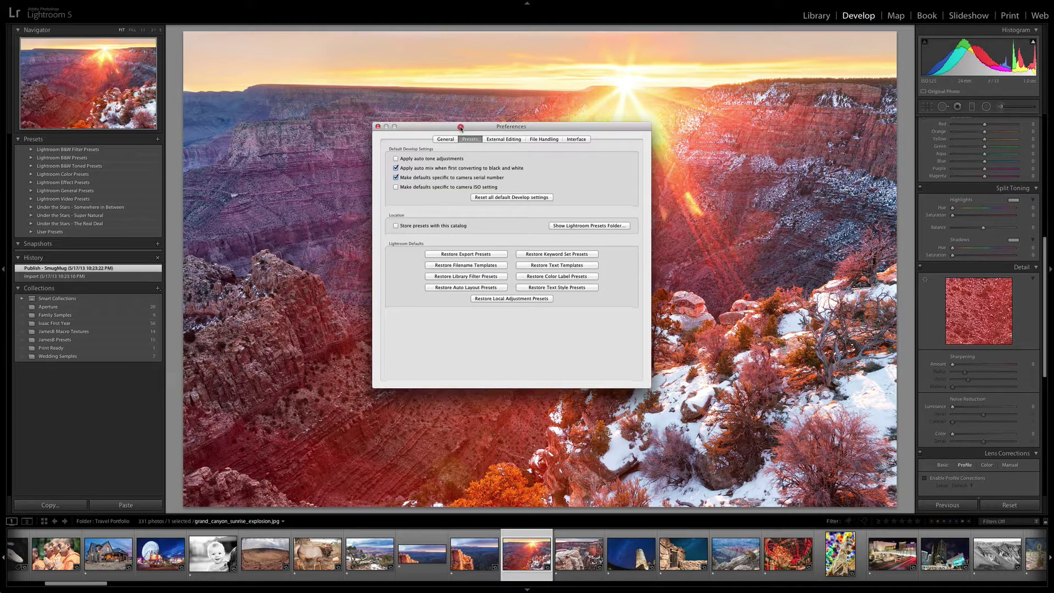
pyautogui.click(587, 226)
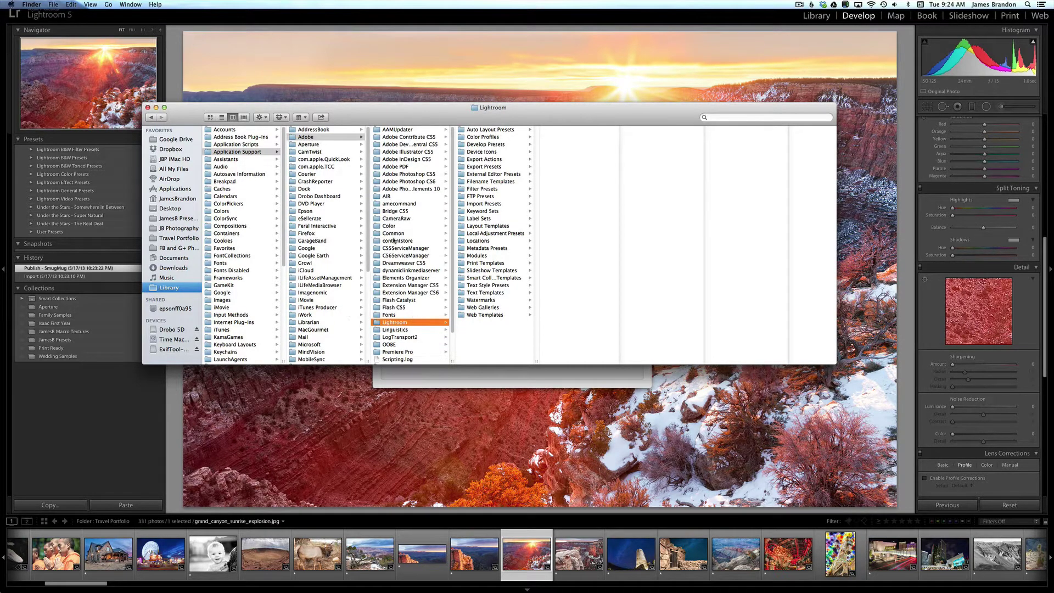
# Step: Open the Develop Presets folder in Finder, close the duplicate window and nudge the other upward
pyautogui.click(397, 324)
pyautogui.click(491, 145)
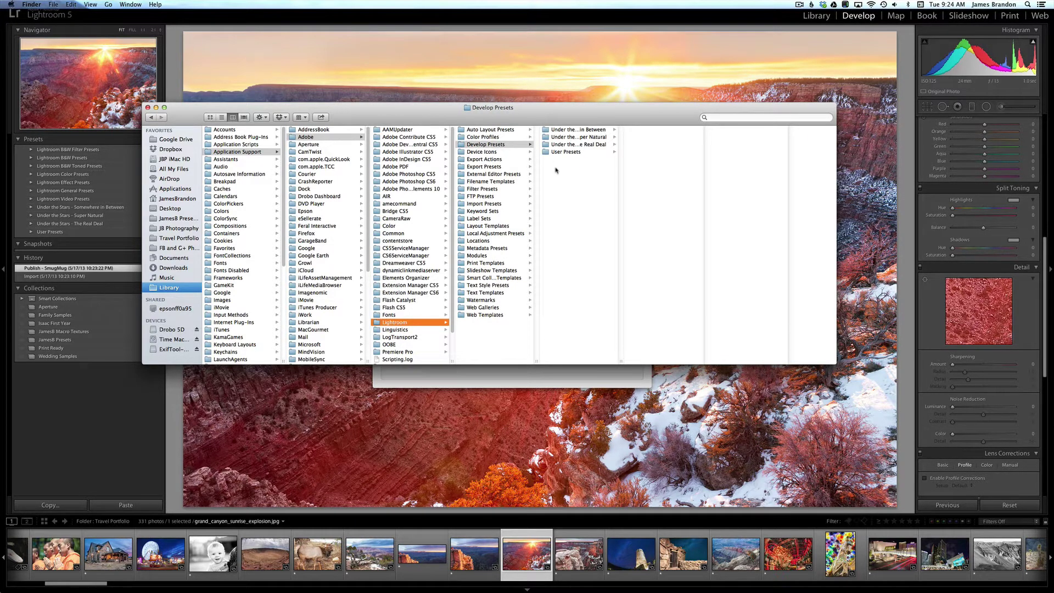
pyautogui.press('super+n')
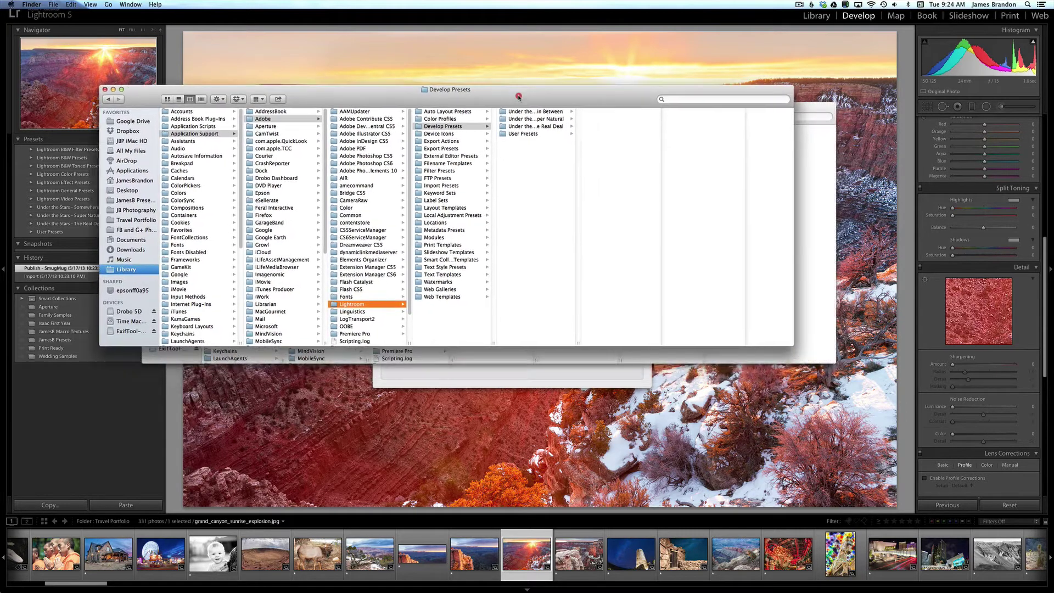
pyautogui.click(470, 358)
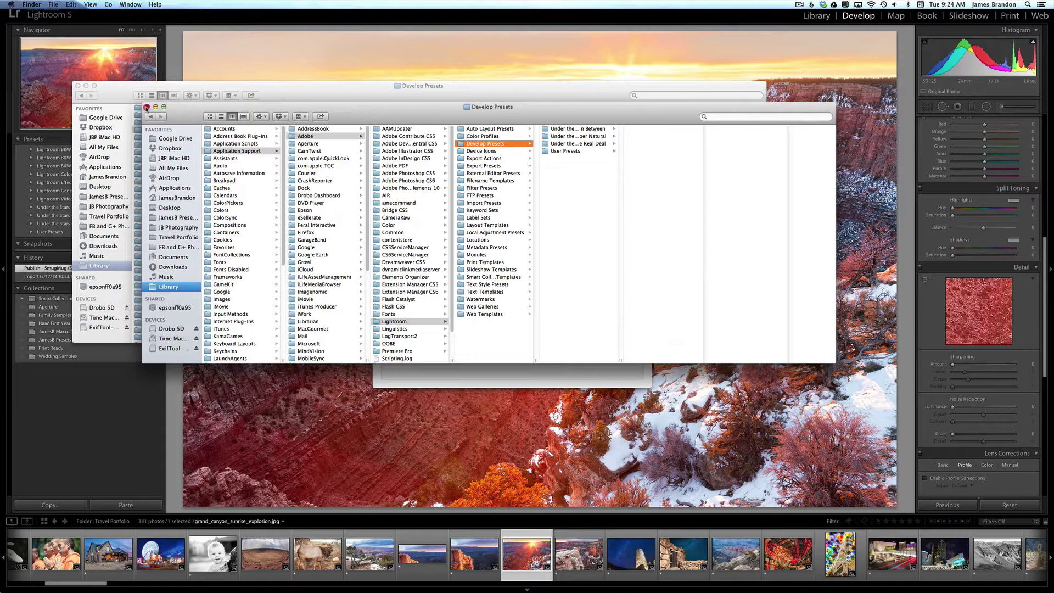
pyautogui.click(145, 107)
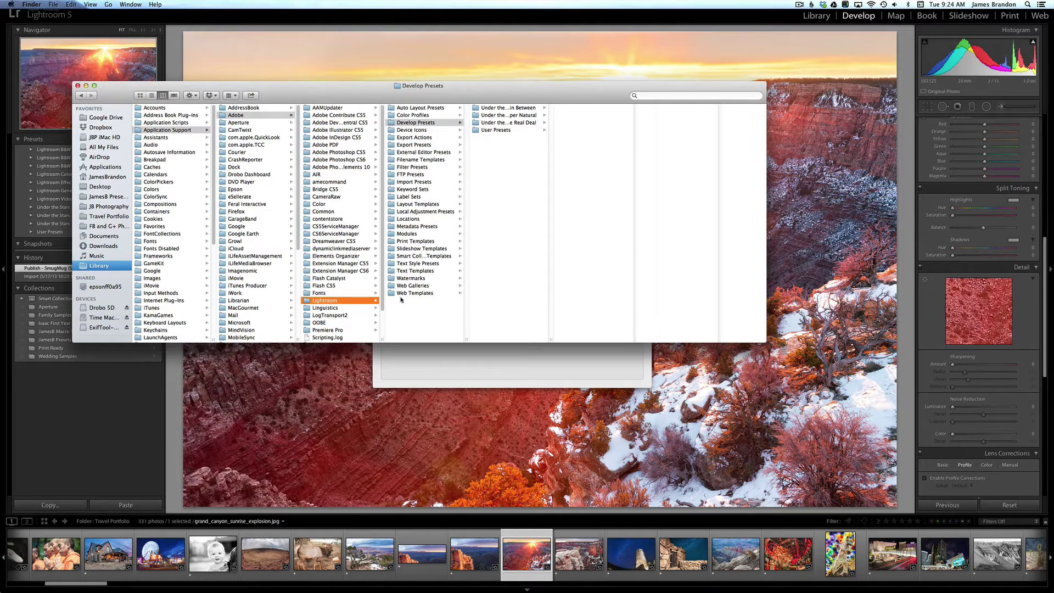
pyautogui.moveTo(323, 86); pyautogui.dragTo(325, 78)
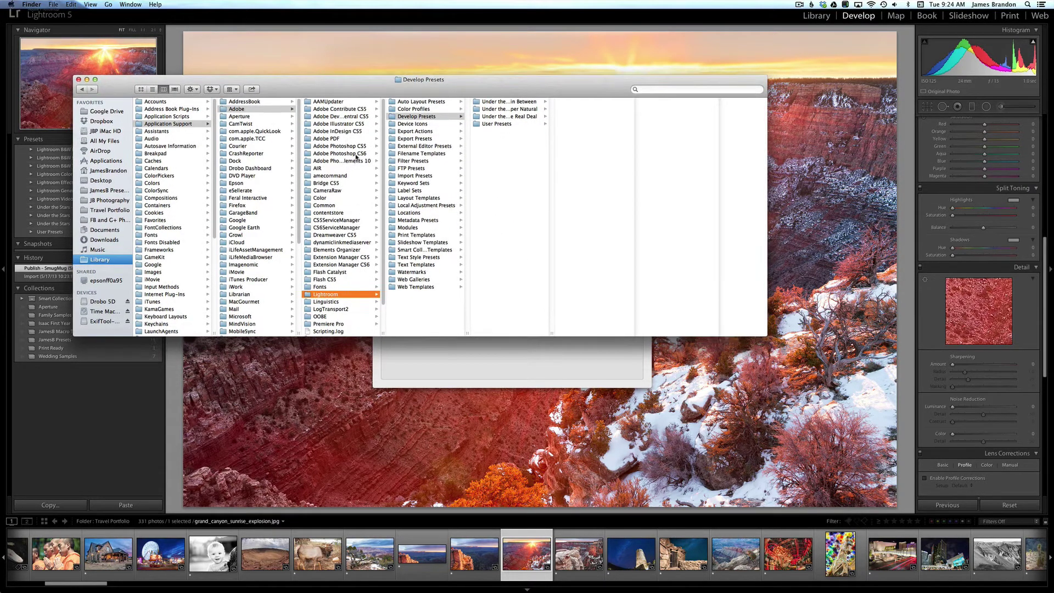
# Step: Show Downloads in a second Finder window, widening the column to reveal the full zip name
pyautogui.press('super+n')
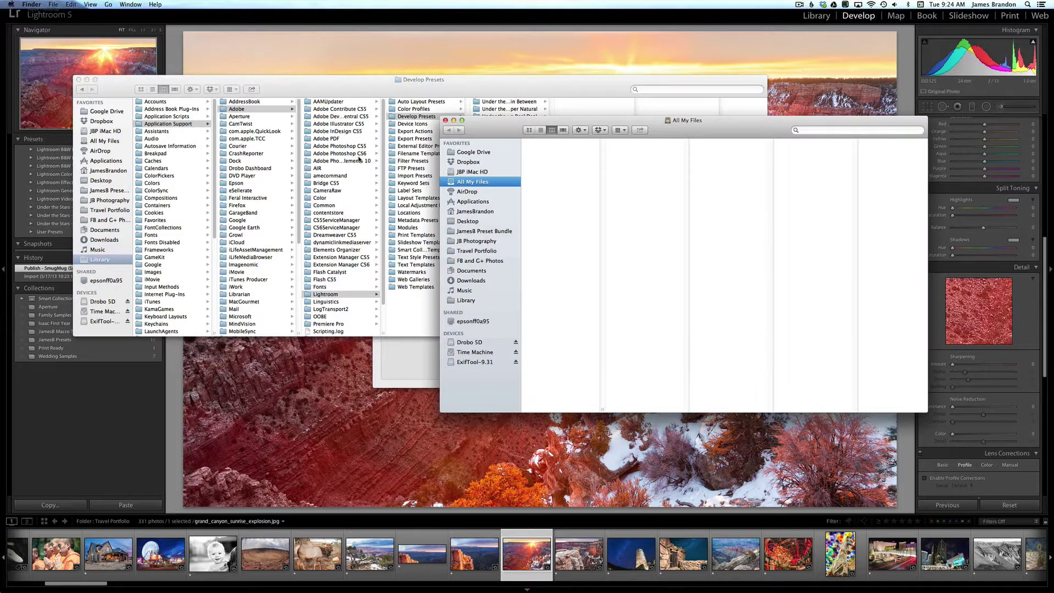
pyautogui.moveTo(513, 129)
pyautogui.mouseDown()
pyautogui.moveTo(545, 146)
pyautogui.moveTo(518, 143)
pyautogui.mouseUp()
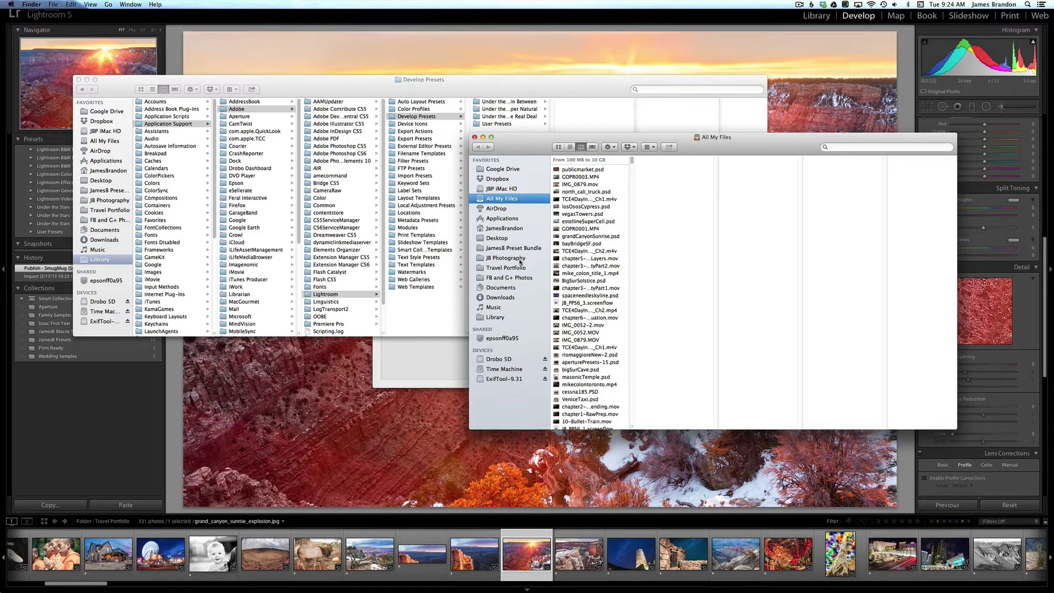
pyautogui.click(500, 297)
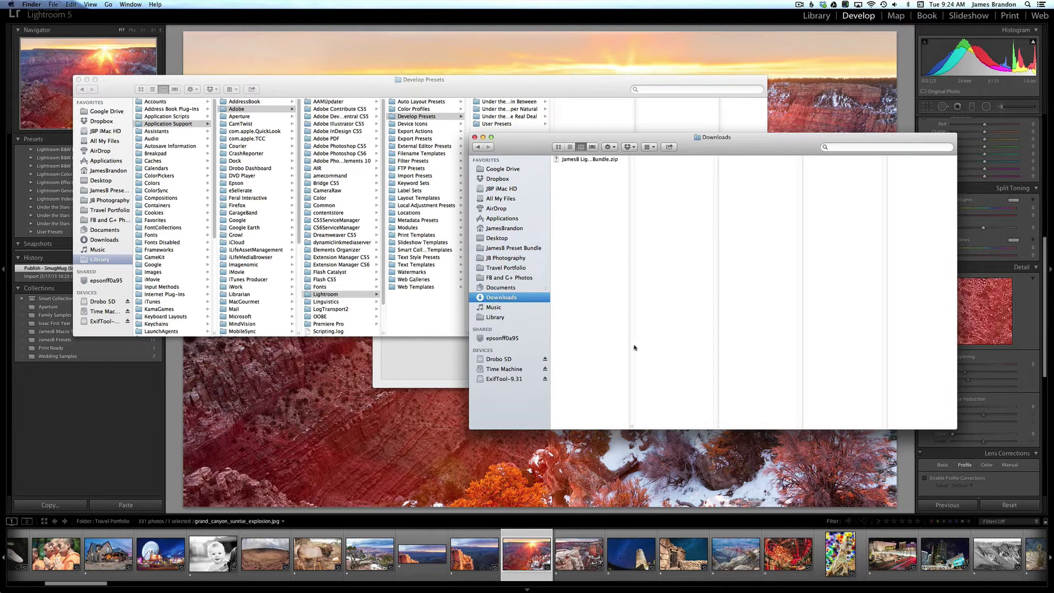
pyautogui.moveTo(630, 426); pyautogui.dragTo(685, 426)
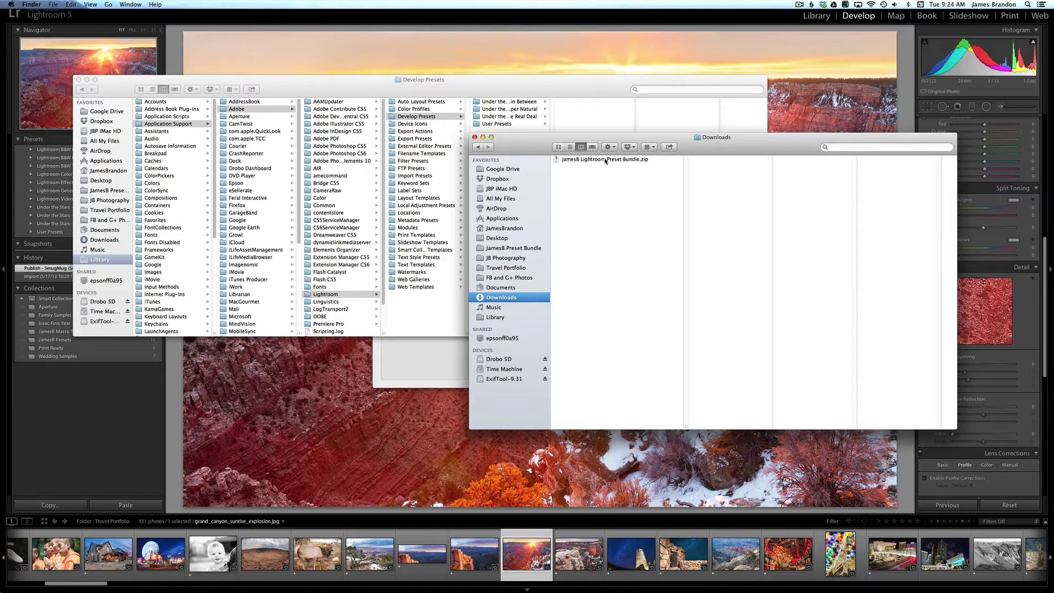
# Step: Unzip the JamesB bundle and preview .lrtemplate files in B&W Tones and the next folders
pyautogui.doubleClick(606, 161)
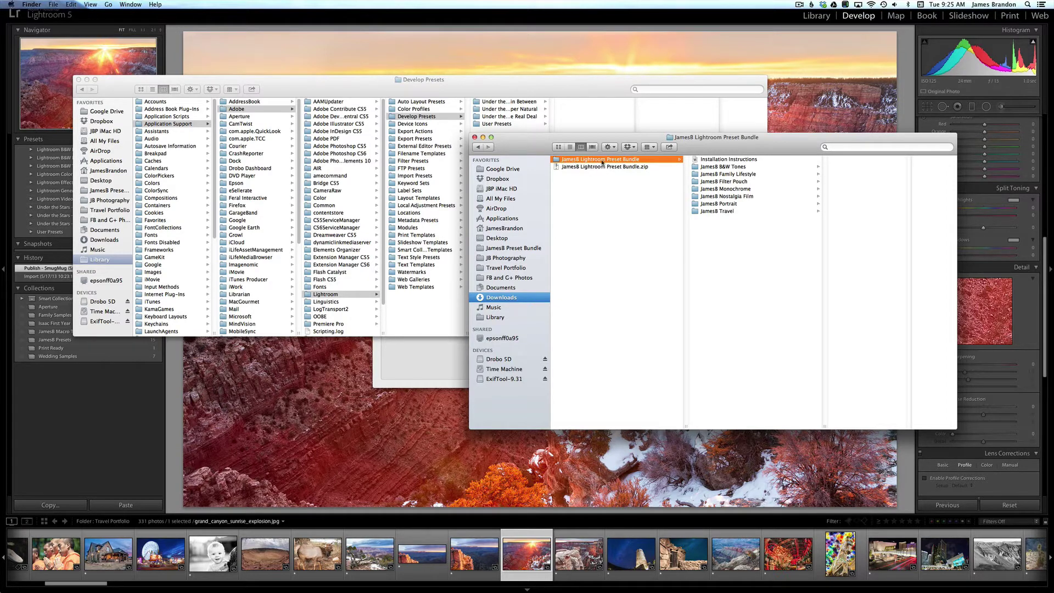
pyautogui.click(732, 169)
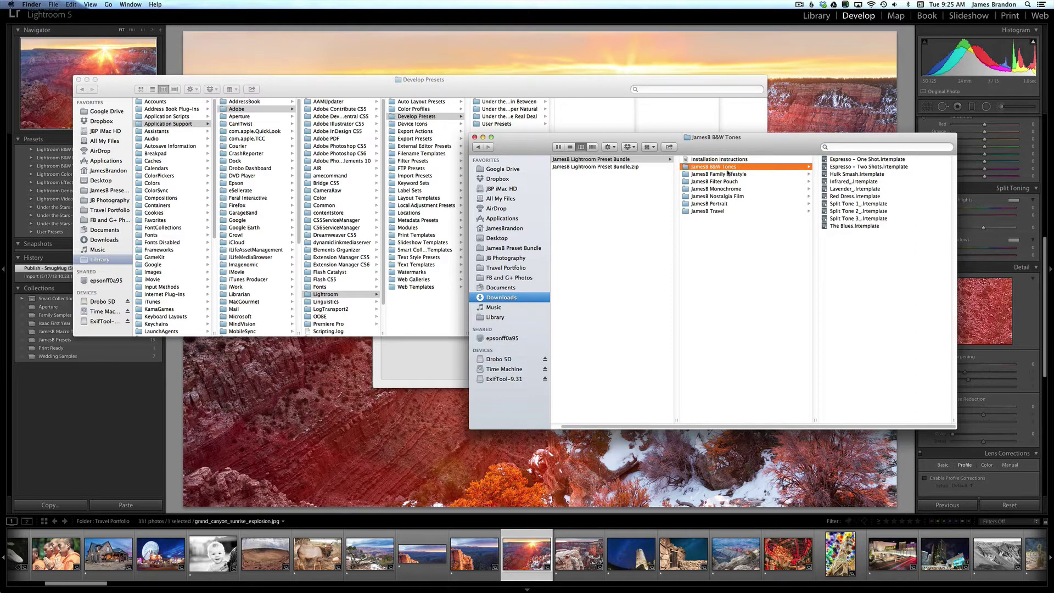
pyautogui.press('Down')
pyautogui.press('Down')
pyautogui.press('Down')
pyautogui.press('Down')
pyautogui.press('Down')
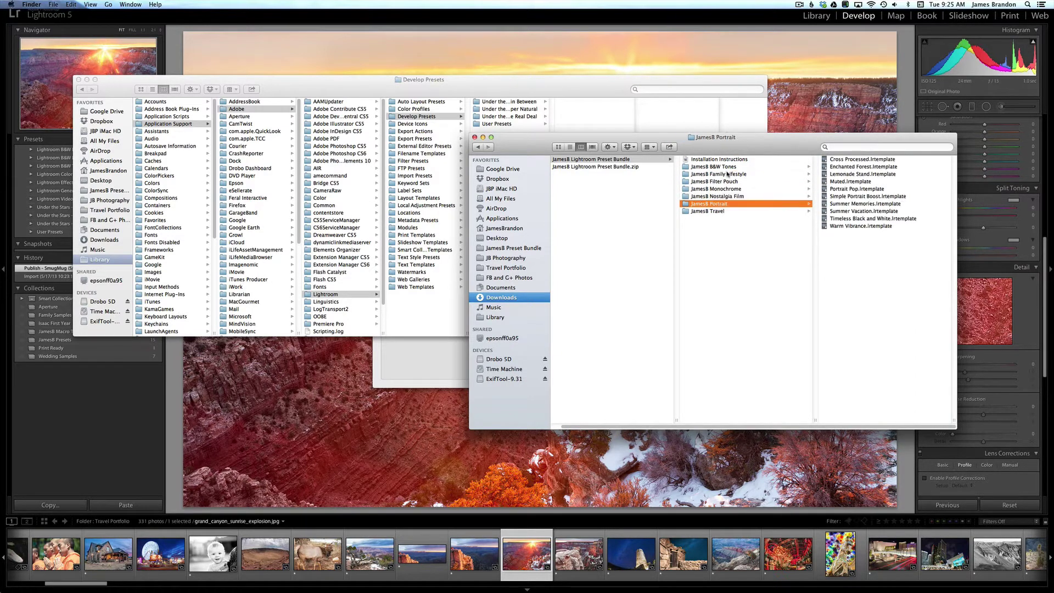
pyautogui.press('Down')
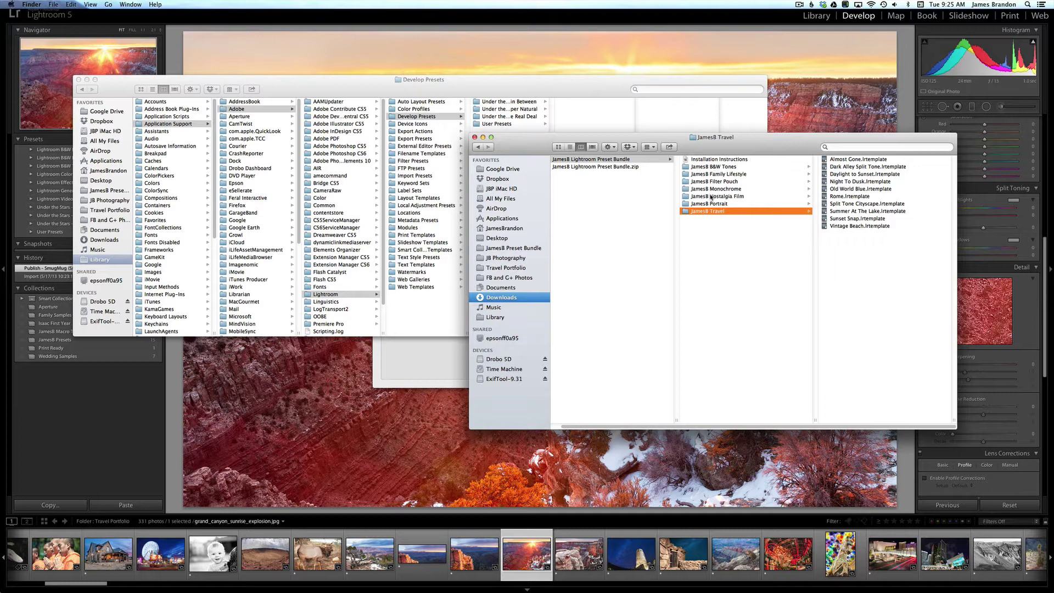
# Step: Select the seven JamesB folders and drag them into the Develop Presets folder
pyautogui.keyDown('shift'); pyautogui.click(718, 169); pyautogui.keyUp('shift')
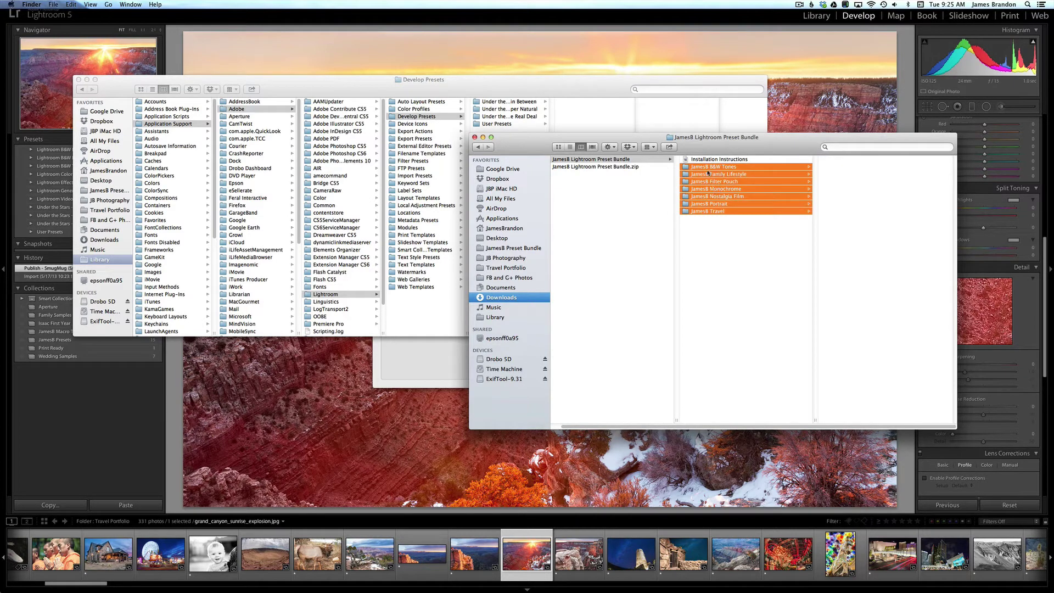
pyautogui.moveTo(513, 143); pyautogui.dragTo(680, 156)
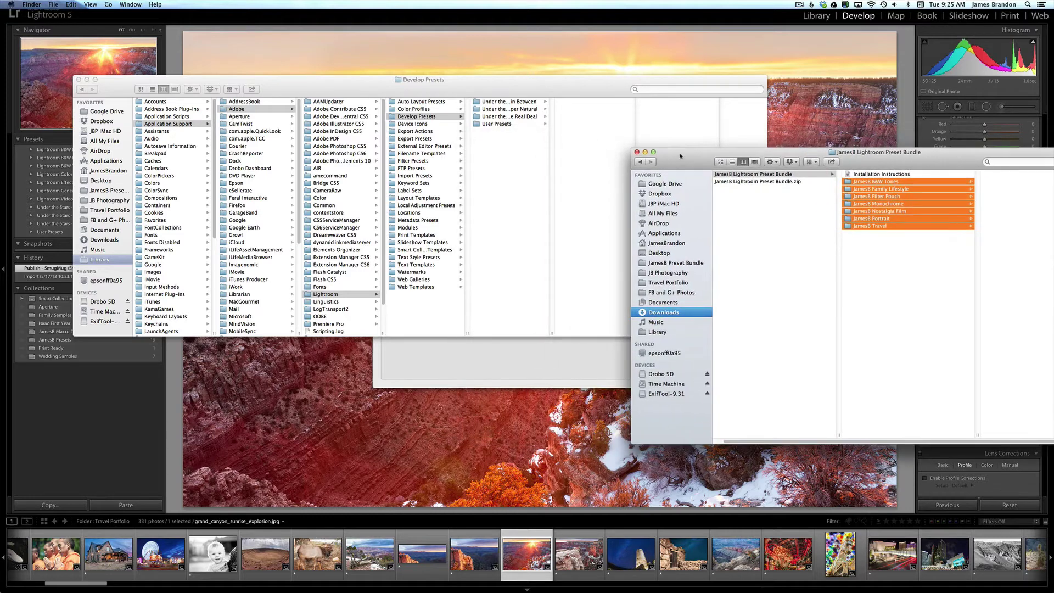
pyautogui.moveTo(874, 184); pyautogui.dragTo(503, 163)
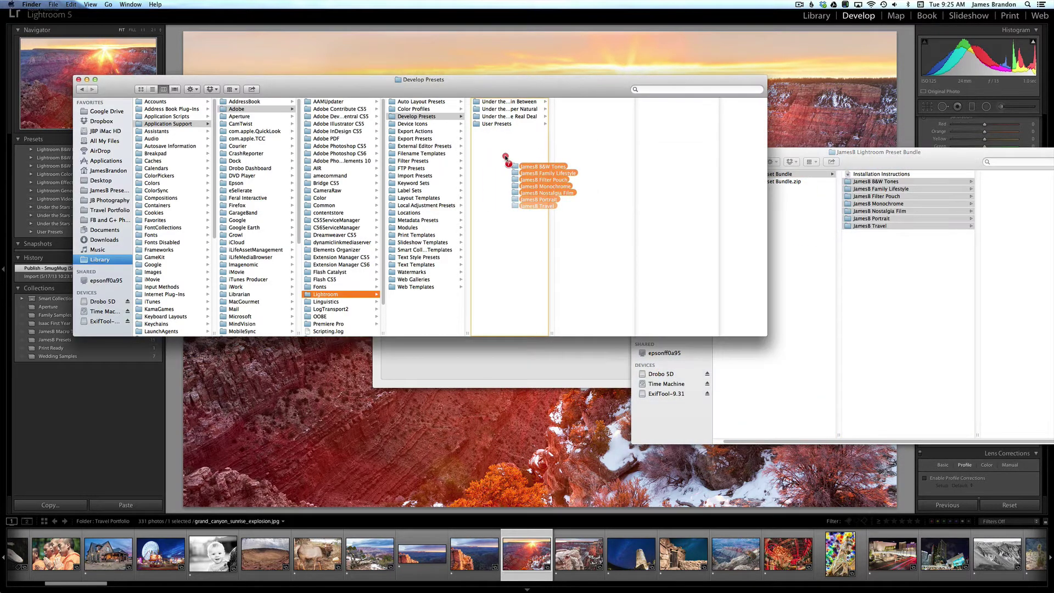
pyautogui.click(501, 209)
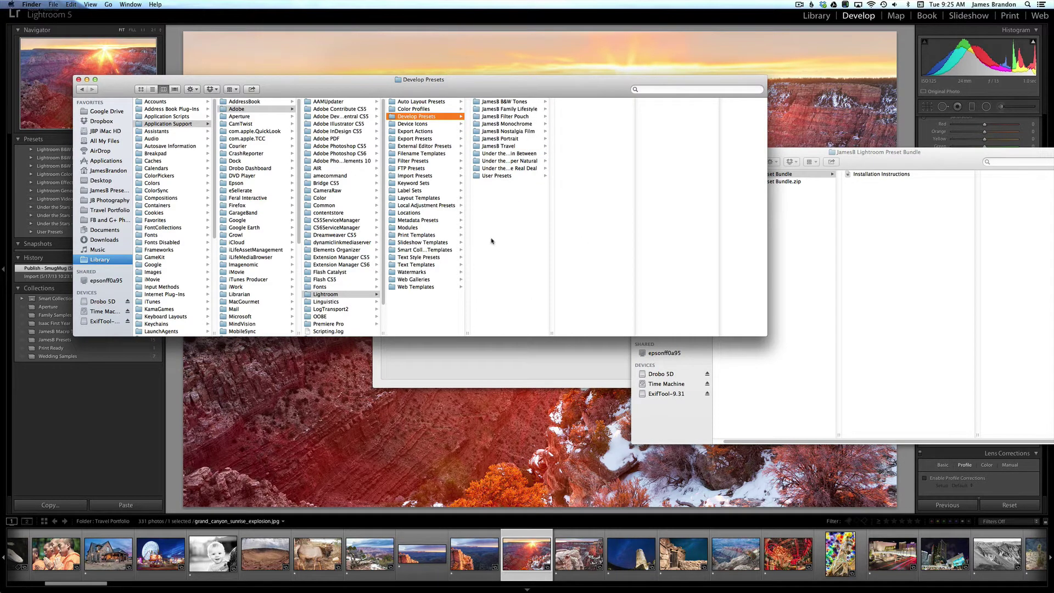
# Step: Bring Lightroom's Preferences window forward and close it to return to Develop
pyautogui.click(431, 351)
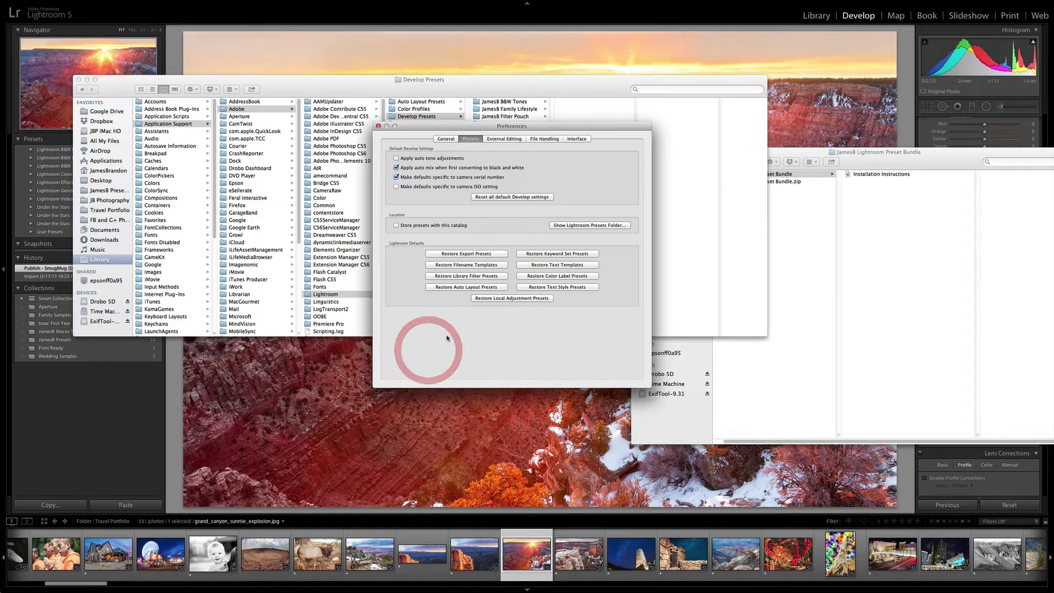
pyautogui.click(379, 126)
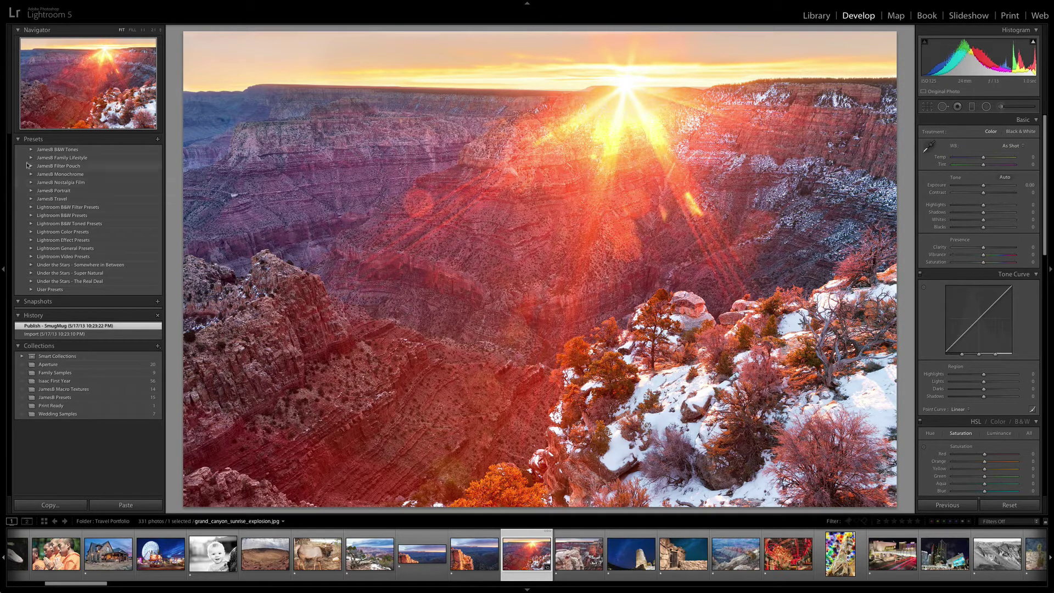
# Step: Expand the JamesB B&W Tones, Family Lifestyle, Filter Pouch, Monochrome, Nostalgia Film, Portrait and Travel folders
pyautogui.click(31, 149)
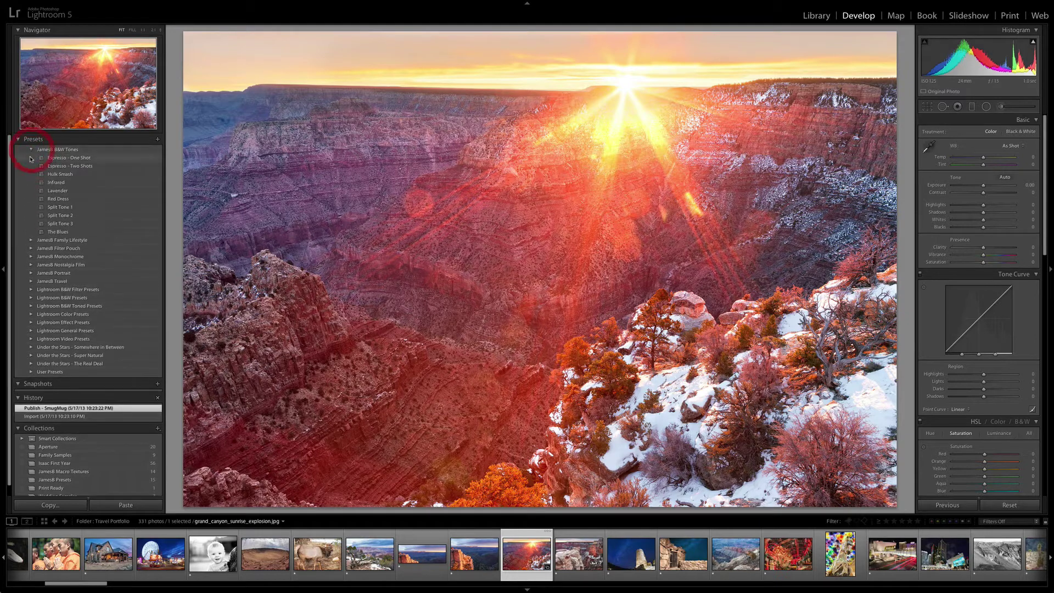
pyautogui.click(31, 240)
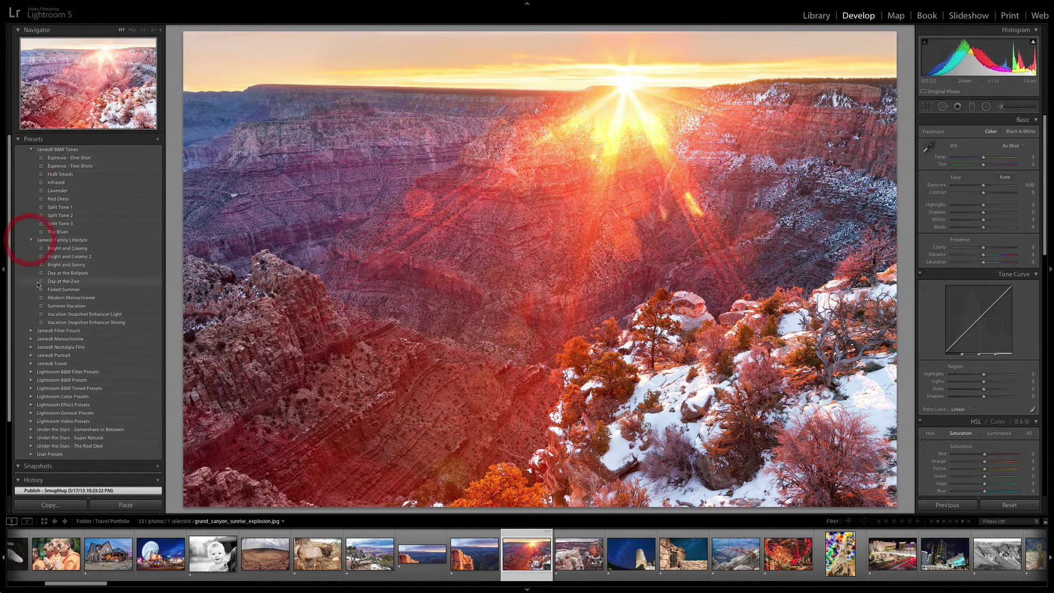
pyautogui.click(32, 330)
pyautogui.scroll(-3, 51, 288)
pyautogui.scroll(-1, 49, 285)
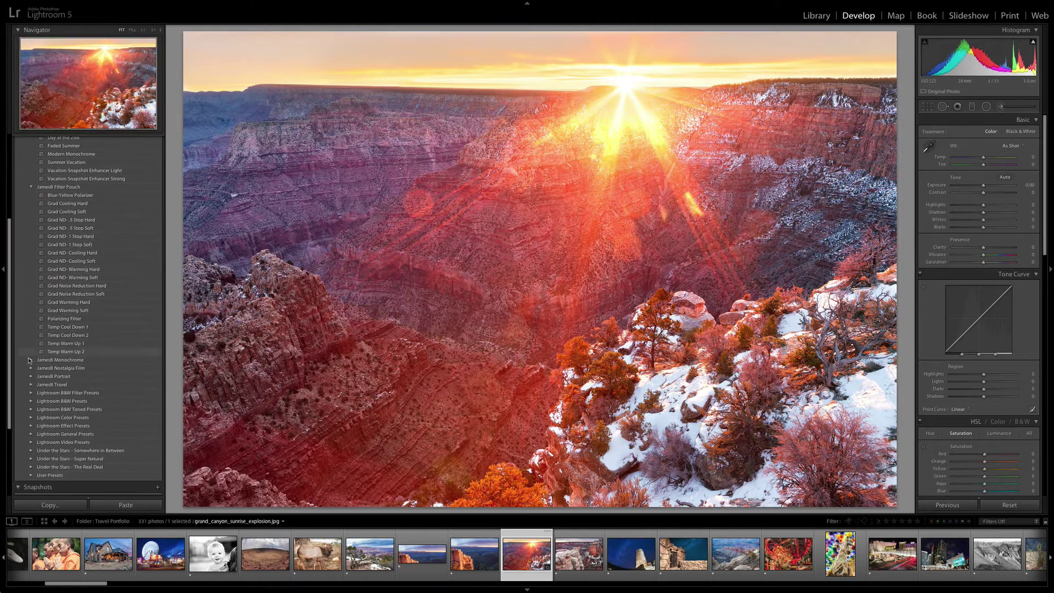
pyautogui.click(31, 358)
pyautogui.scroll(-5, 29, 326)
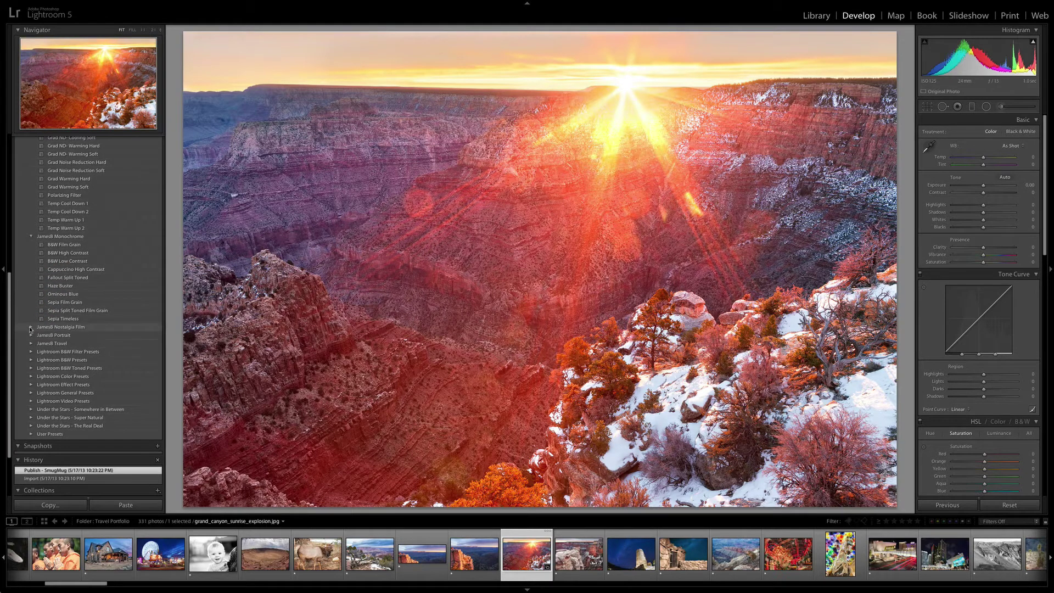
pyautogui.click(30, 327)
pyautogui.scroll(-5, 28, 313)
pyautogui.click(29, 281)
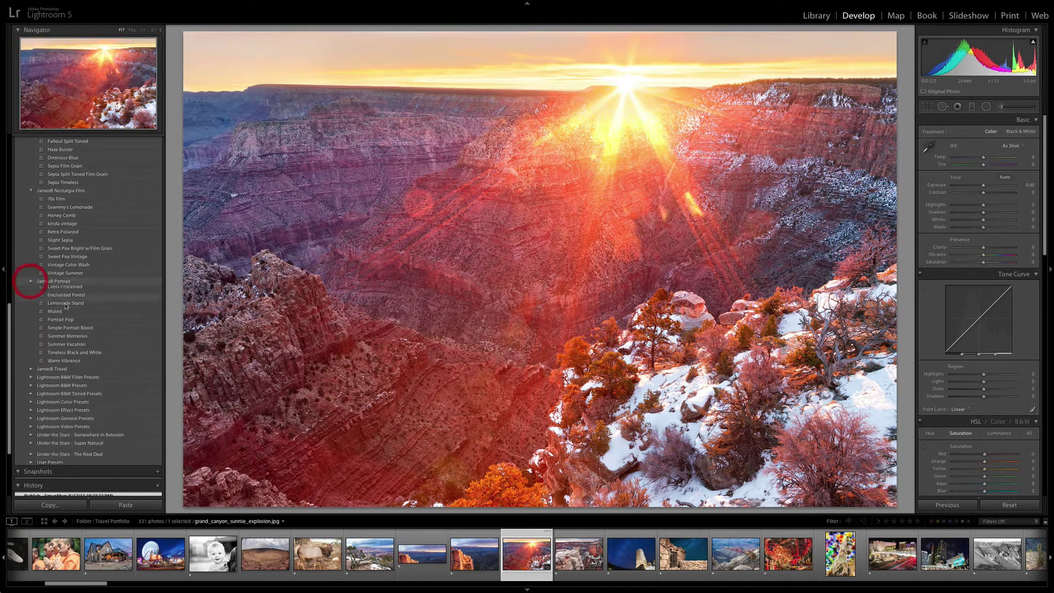
pyautogui.scroll(-3, 29, 288)
pyautogui.click(30, 296)
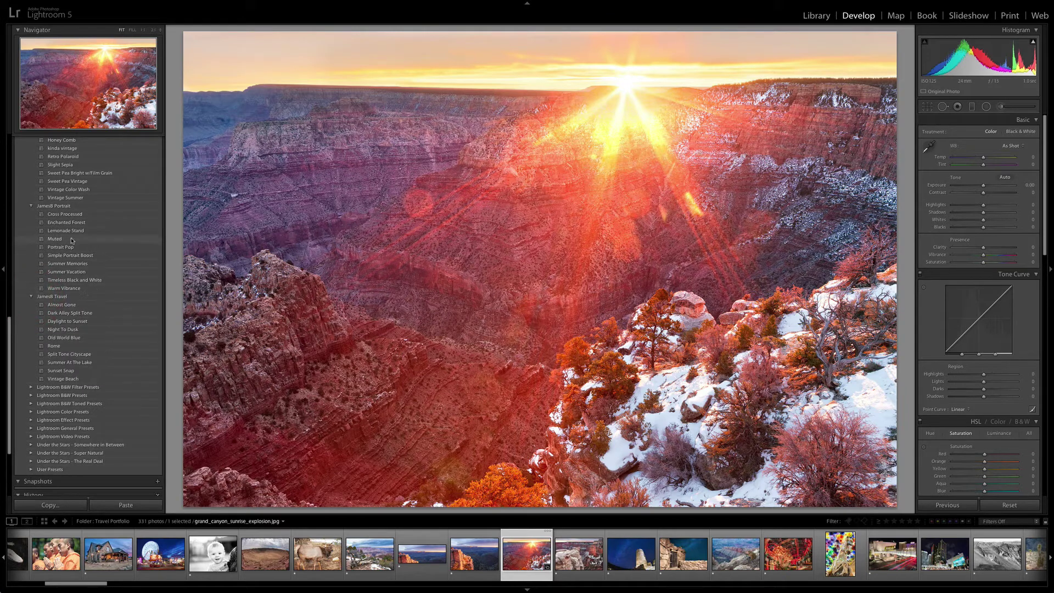
pyautogui.scroll(5, 50, 313)
pyautogui.click(75, 331)
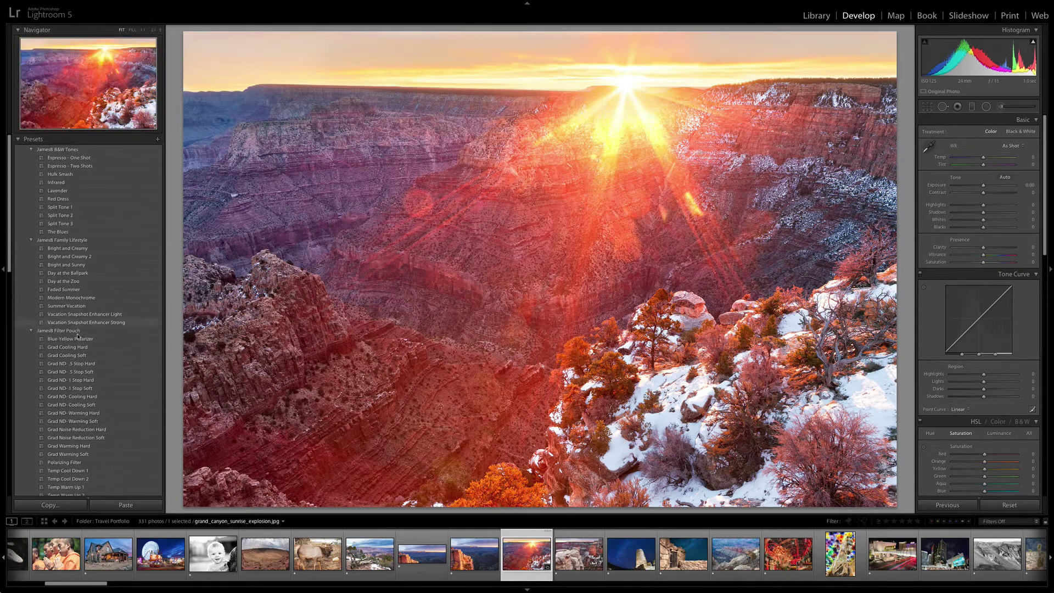